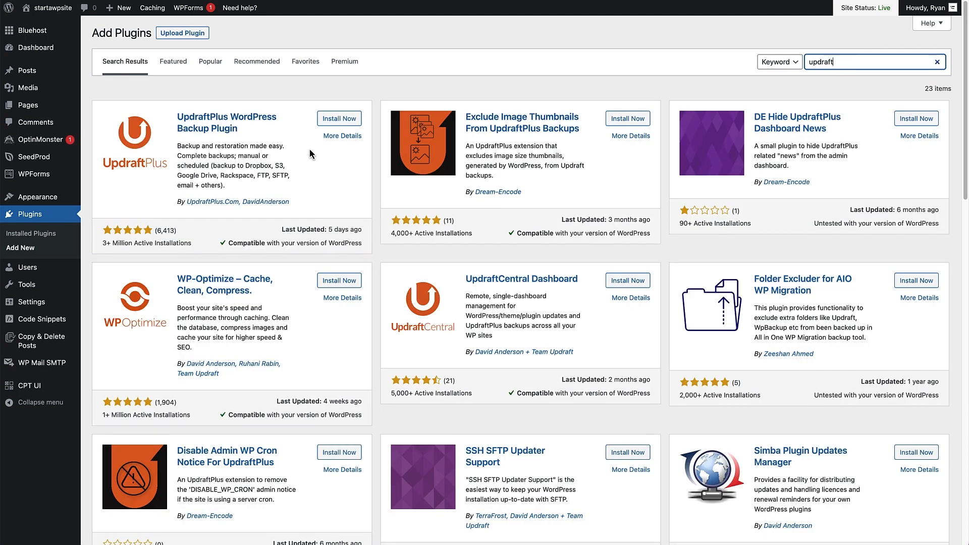
Install and activate the UpdraftPlus WordPress Backup Plugin, and open its backup page.
click(324, 125)
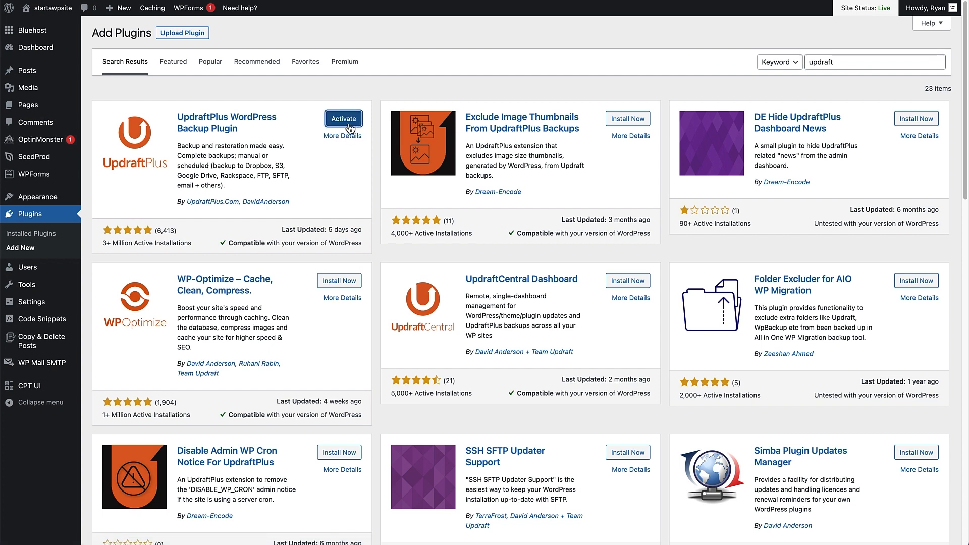
click(343, 122)
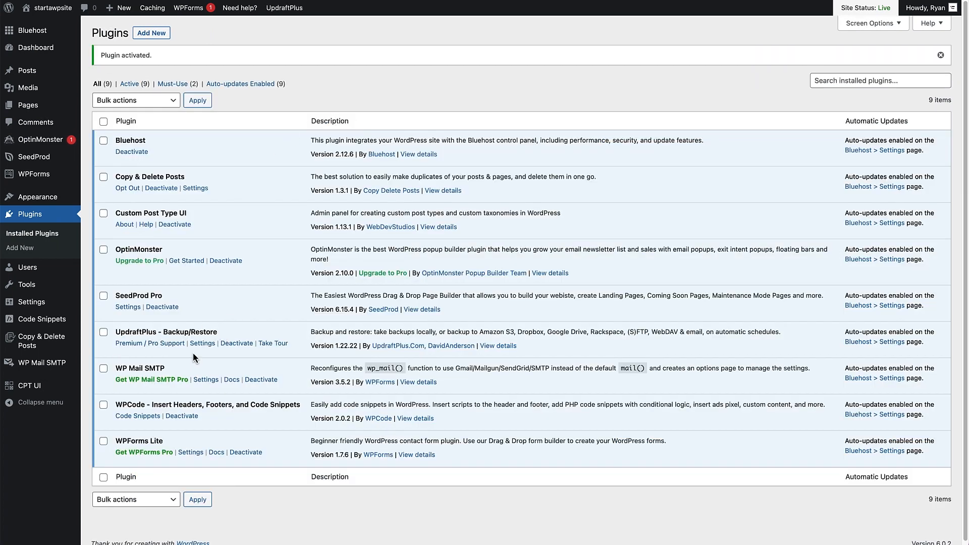
click(202, 343)
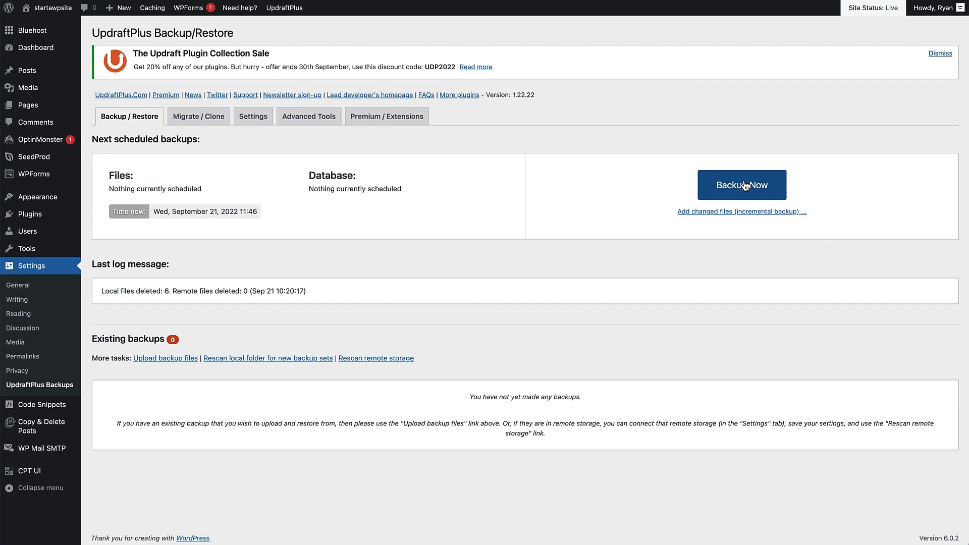
Keep the files backup schedule on Manual and select Google Drive as the remote storage in the UpdraftPlus settings.
click(256, 122)
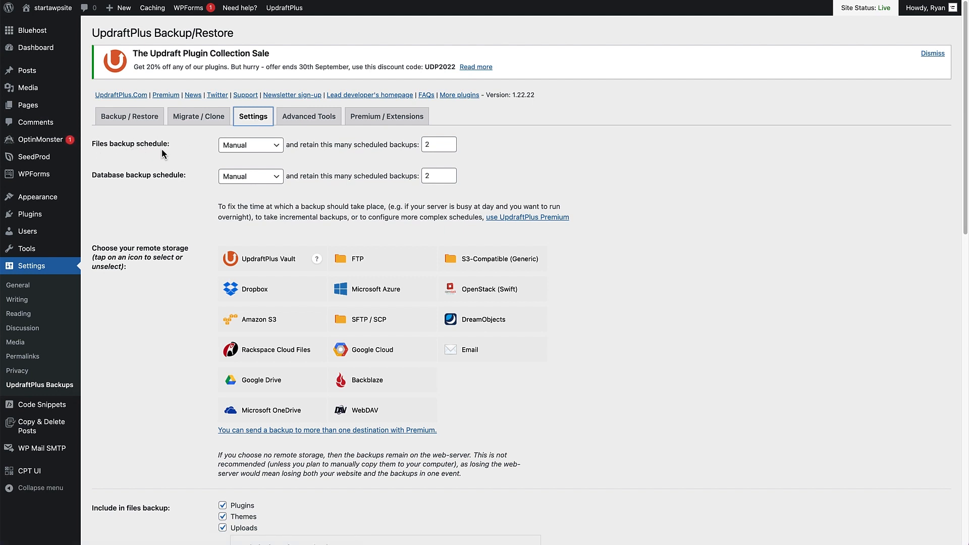
click(280, 153)
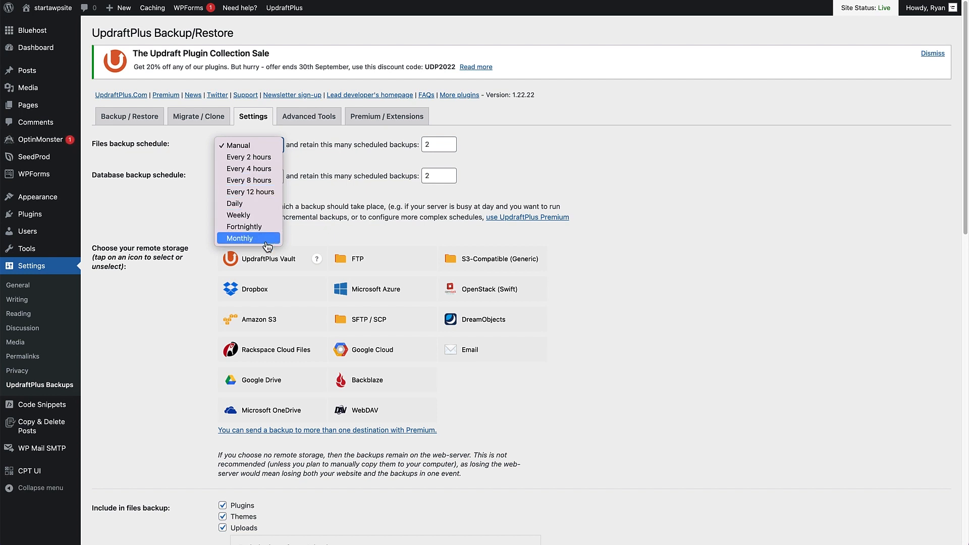
click(305, 164)
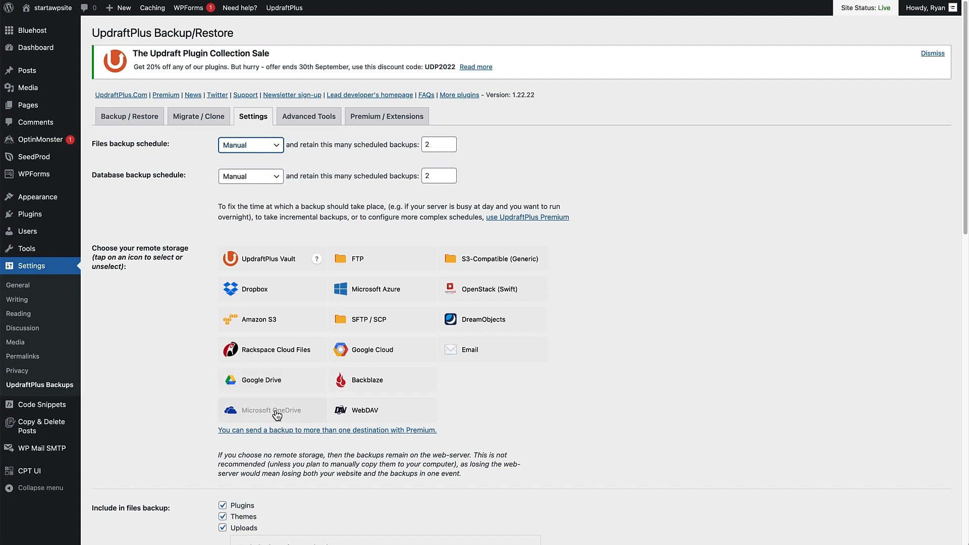
click(269, 384)
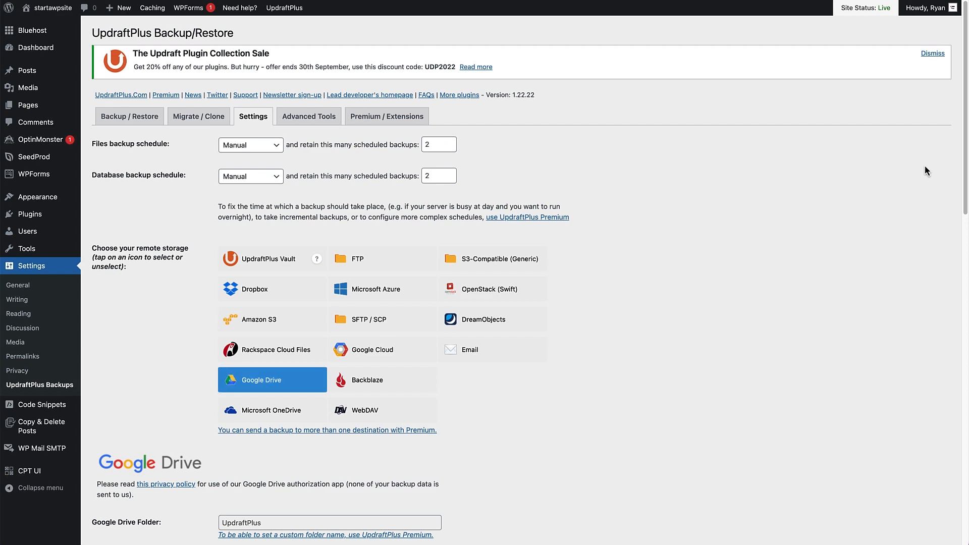
Authenticate UpdraftPlus with a Google account, allow it access to Google Drive, and complete the setup.
scroll(958, 143, down, 8)
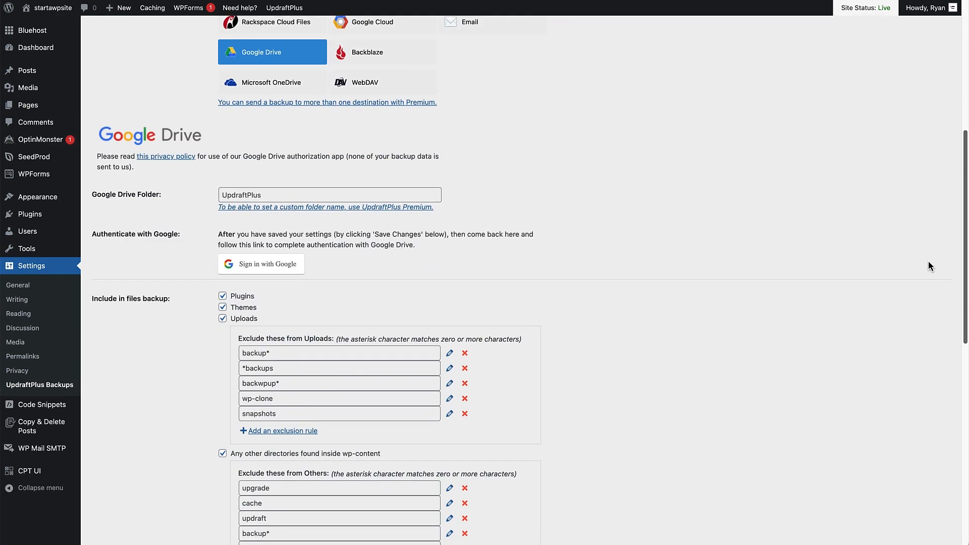
scroll(919, 297, down, 1)
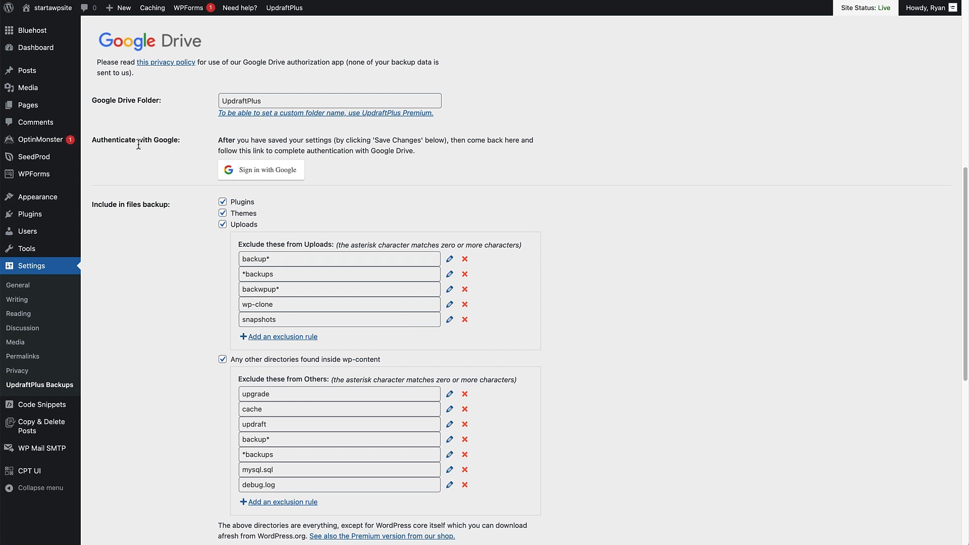
click(280, 170)
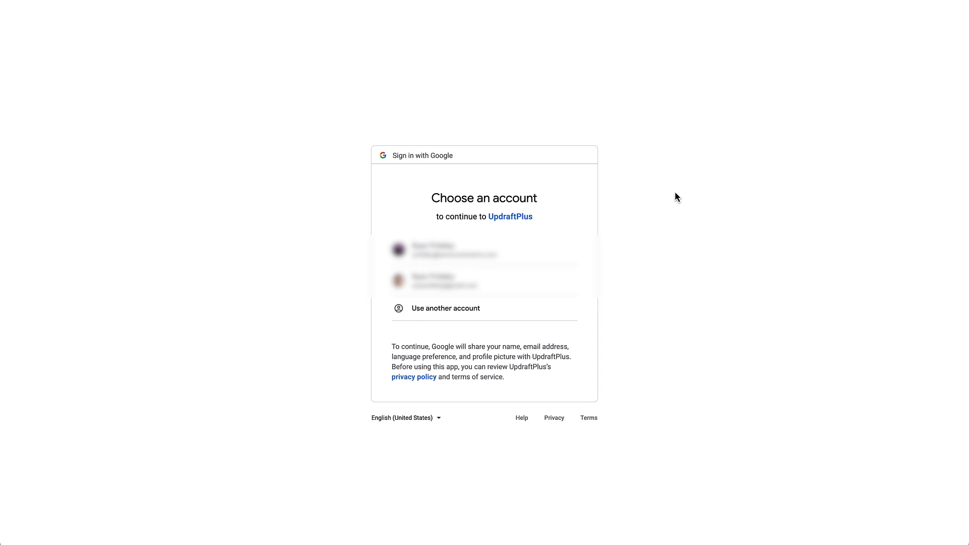
click(493, 258)
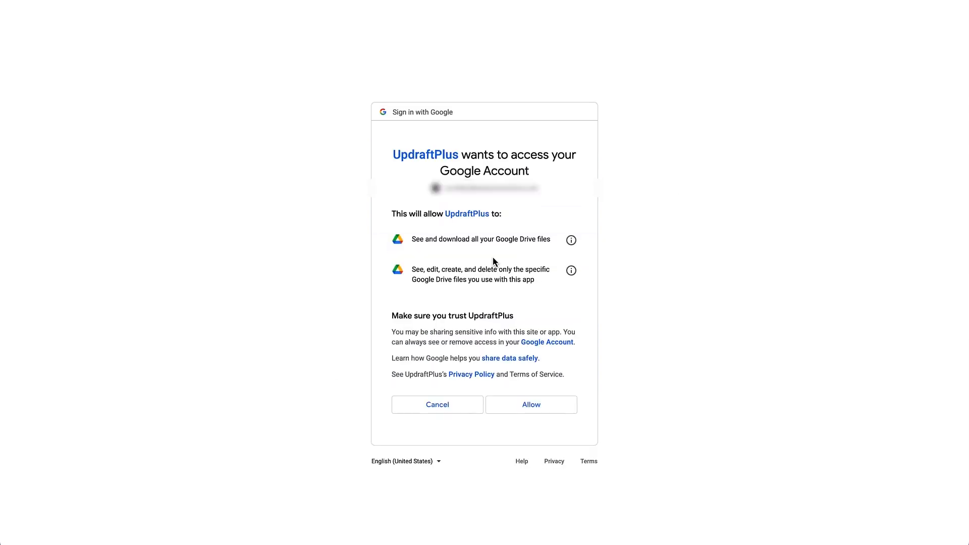
click(530, 411)
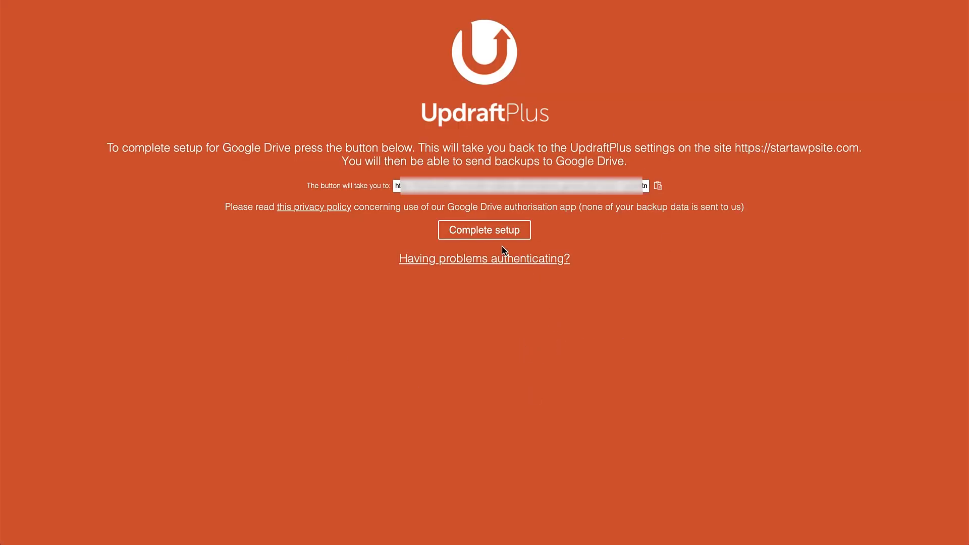
click(488, 233)
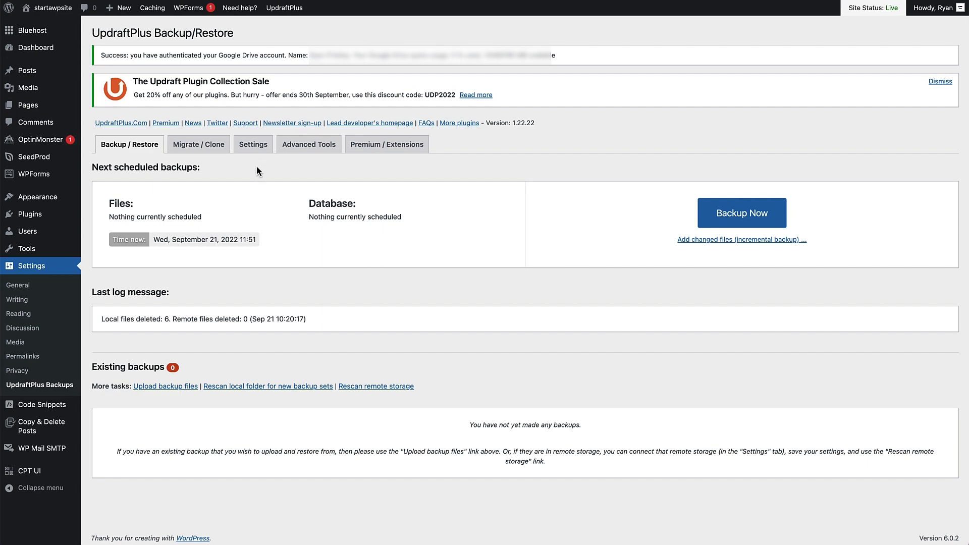
Select Google Drive as the remote storage again in the UpdraftPlus settings and save the changes.
click(253, 145)
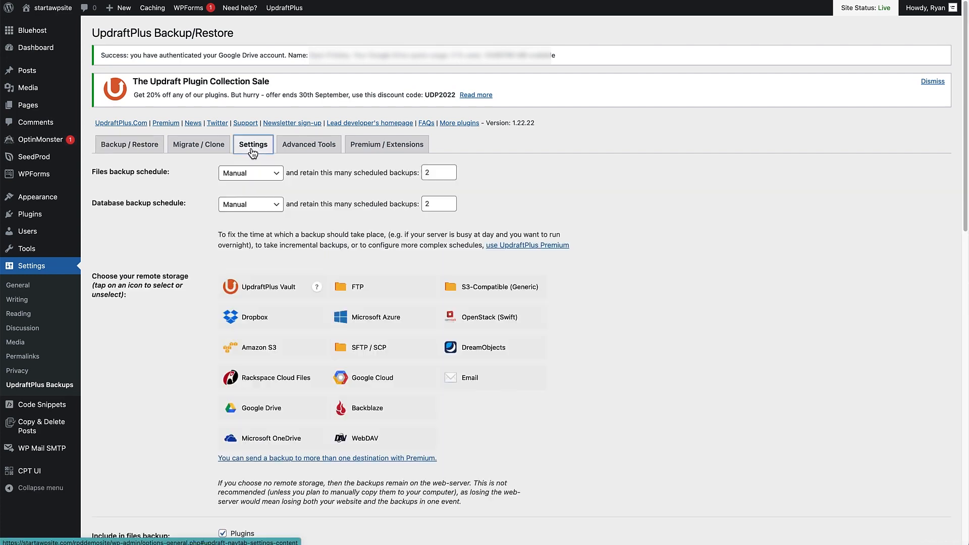
click(259, 407)
scroll(957, 286, down, 5)
scroll(958, 286, down, 3)
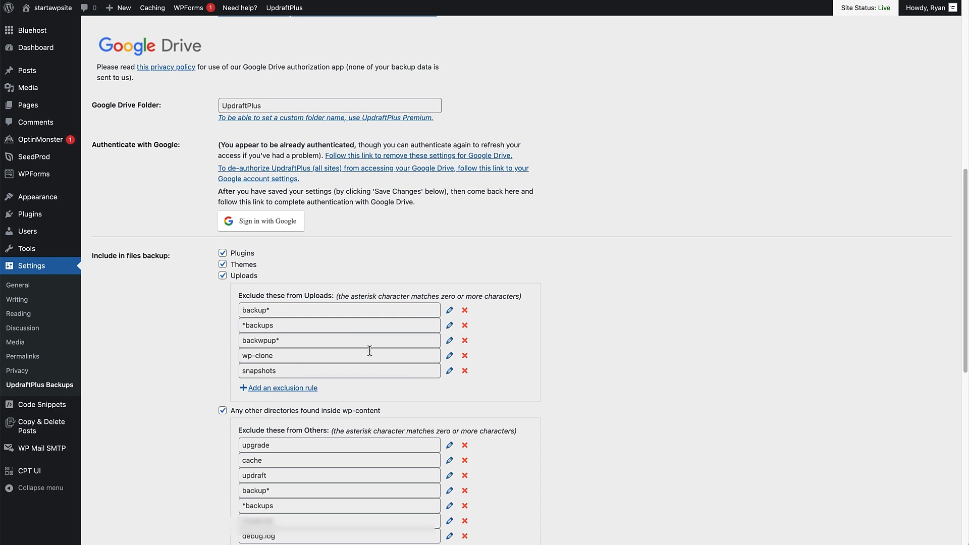
scroll(369, 350, down, 5)
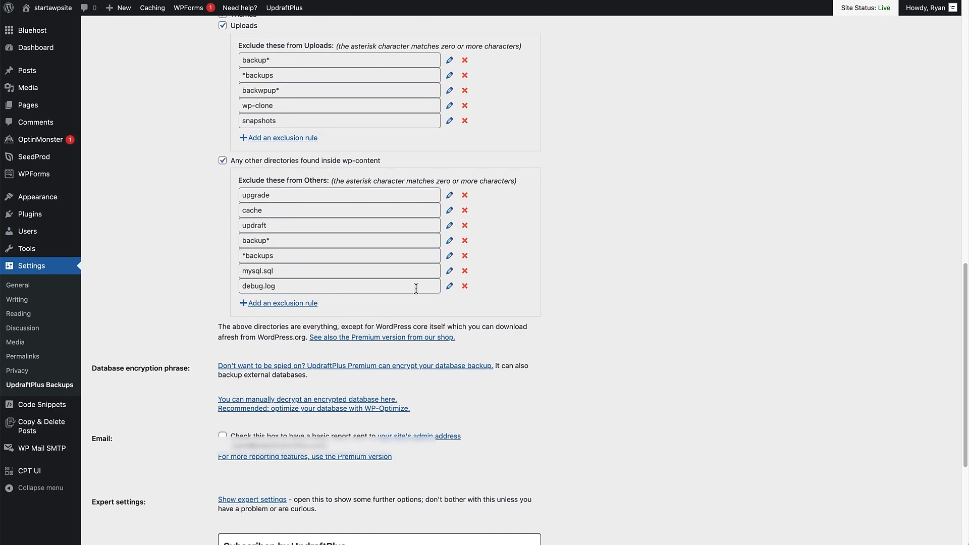
scroll(417, 287, down, 4)
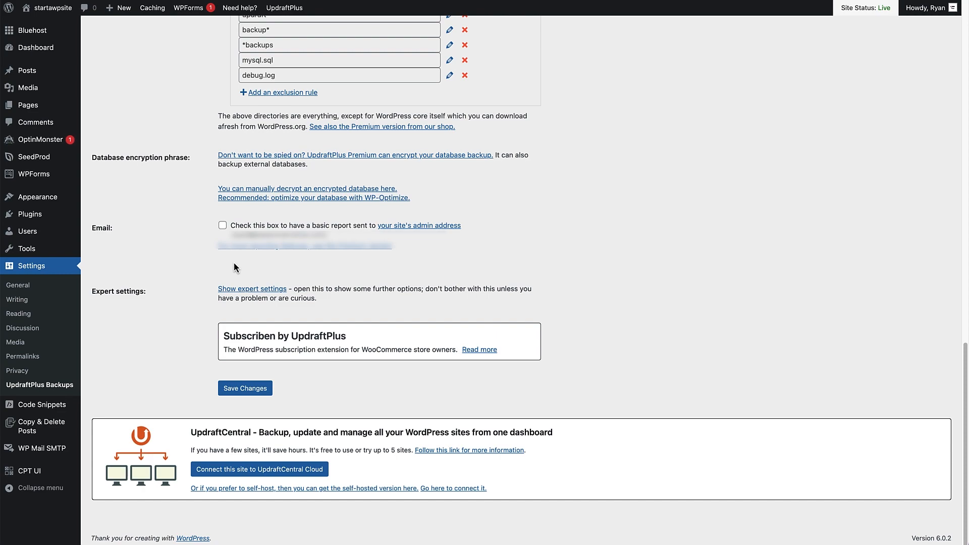
click(240, 388)
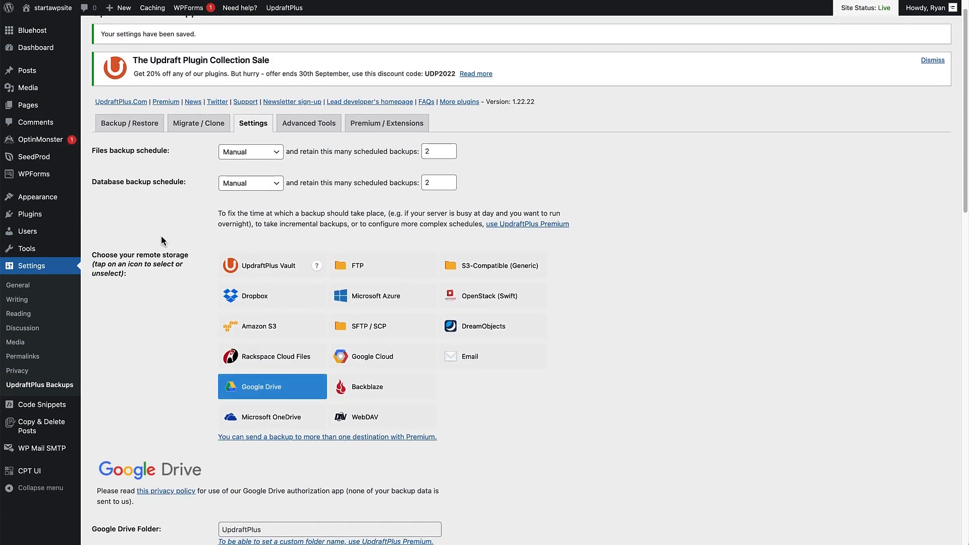
Run a new backup that includes the database and files and is sent to remote storage.
click(128, 125)
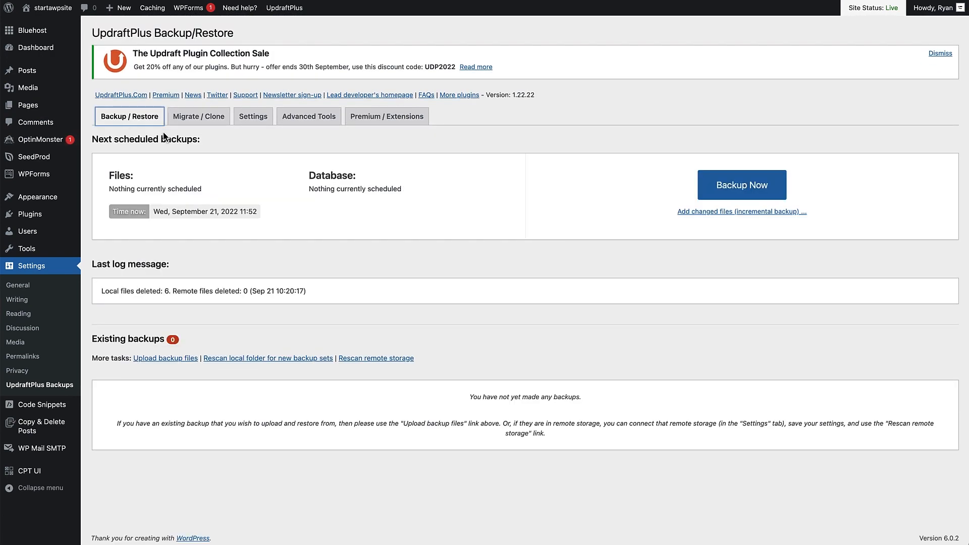
click(758, 194)
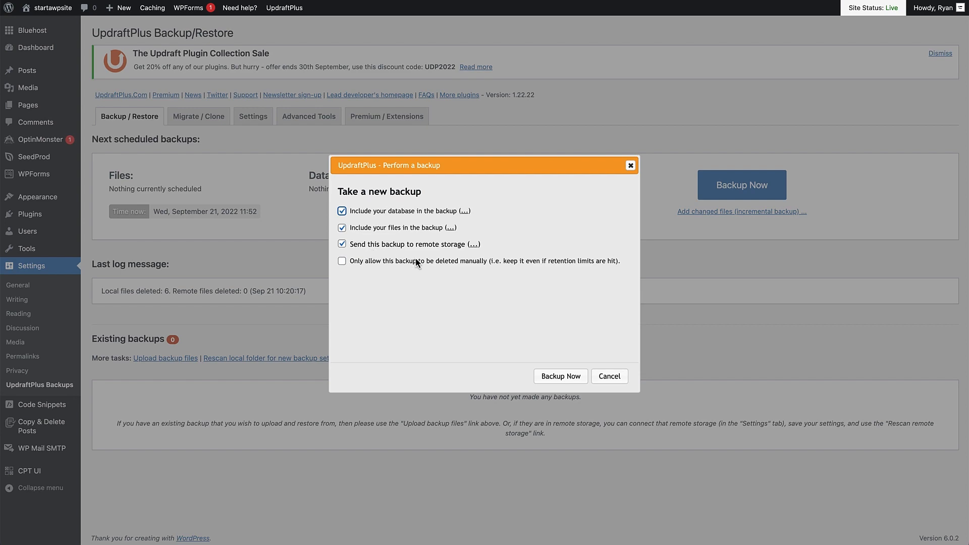
click(561, 376)
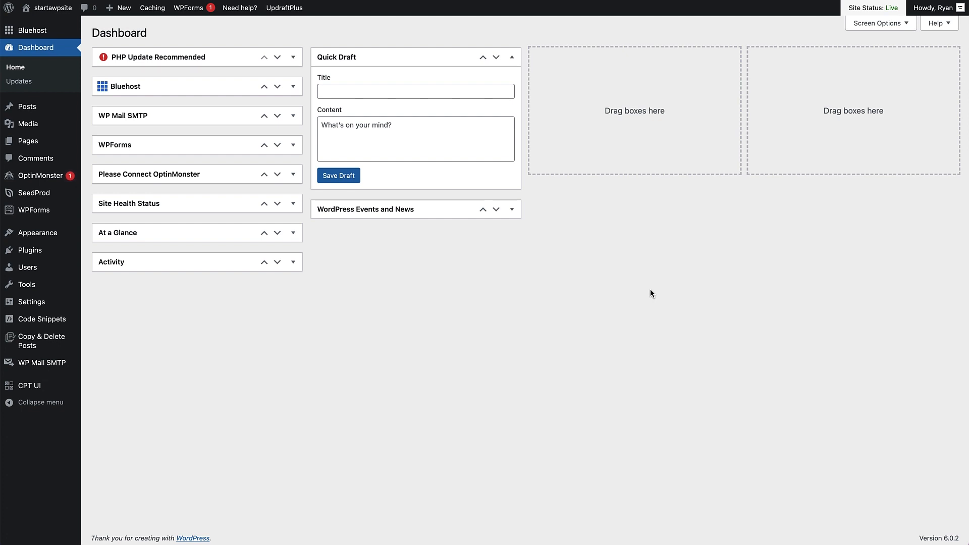
Search the plugin directory for "advanced wordpress reset", then install and activate the Advanced WordPress Reset plugin.
mouse_move(36, 253)
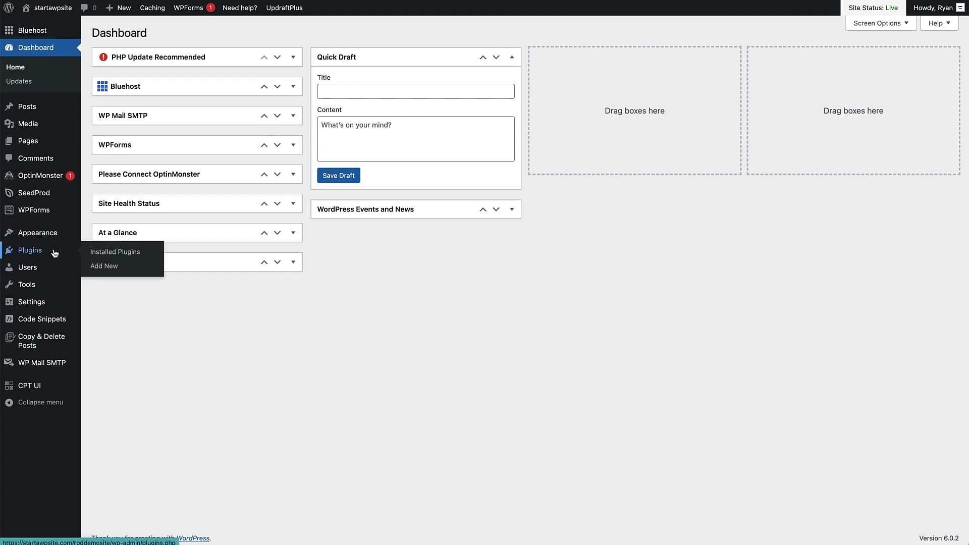
click(123, 271)
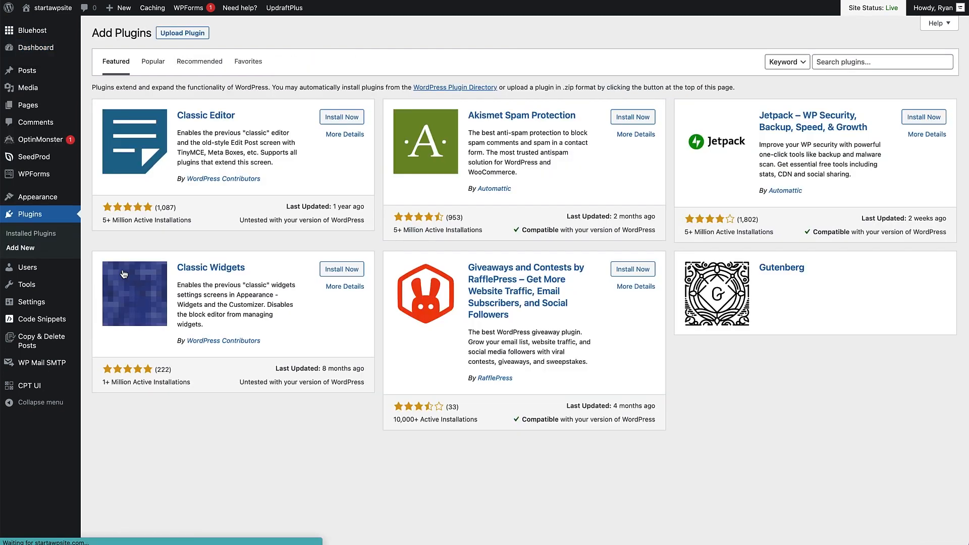
click(829, 61)
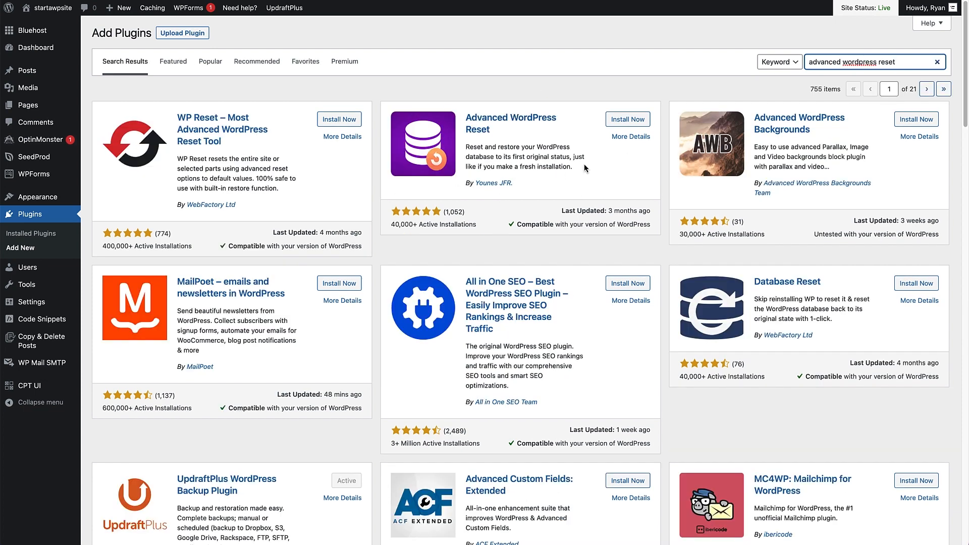
click(610, 125)
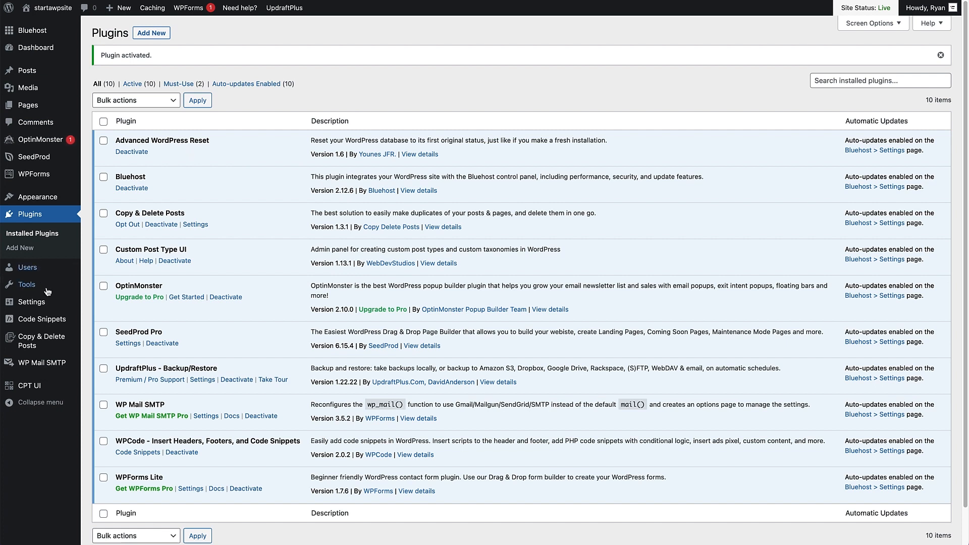
Reset the whole site database with Advanced WP Reset, entering "reset" as confirmation and accepting the warning.
mouse_move(39, 297)
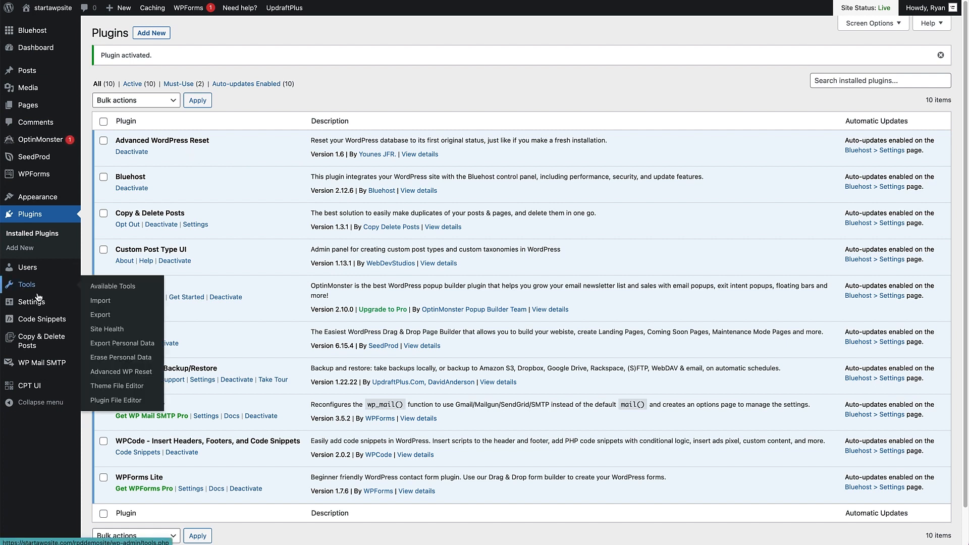
click(113, 377)
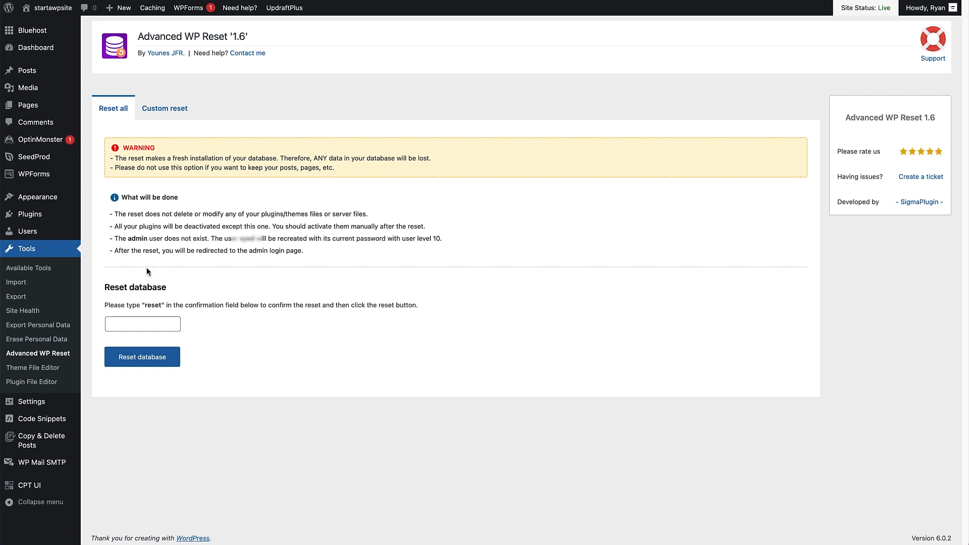
click(133, 327)
text(reset)
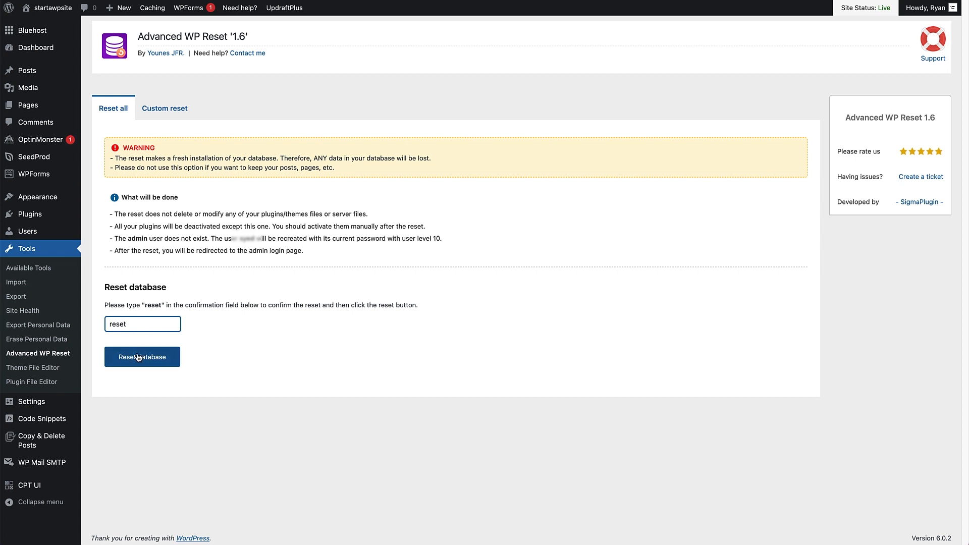
click(139, 357)
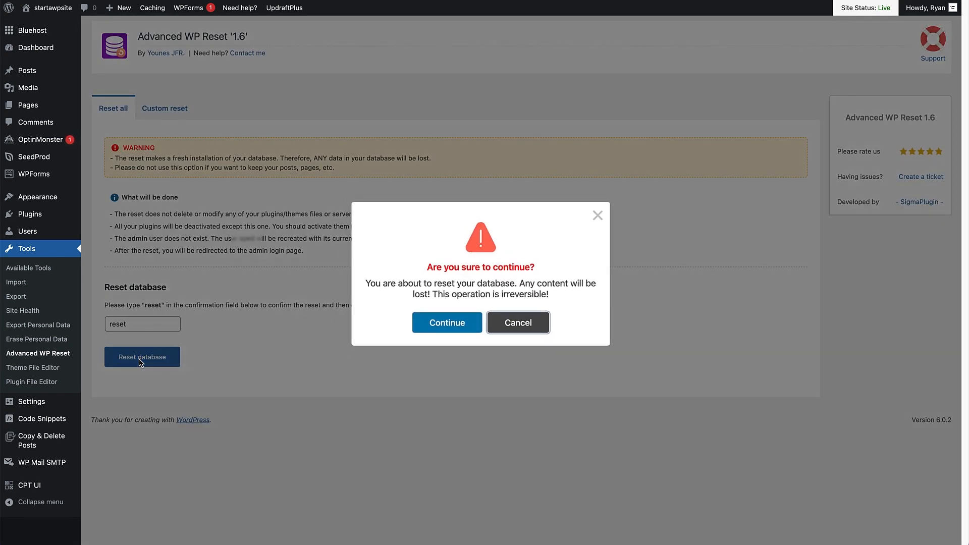
click(440, 327)
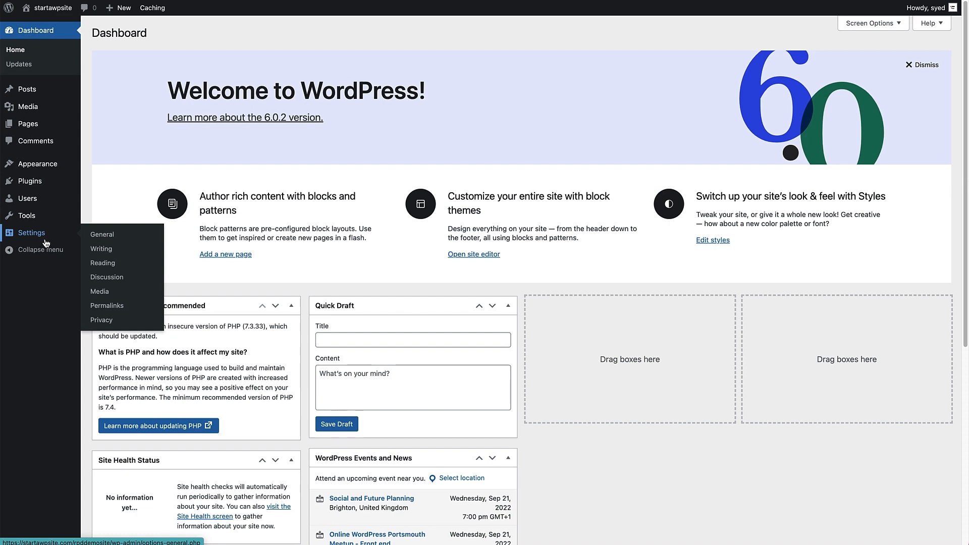
Check the site's installed plugins, pages and appearance section after the database reset.
click(44, 183)
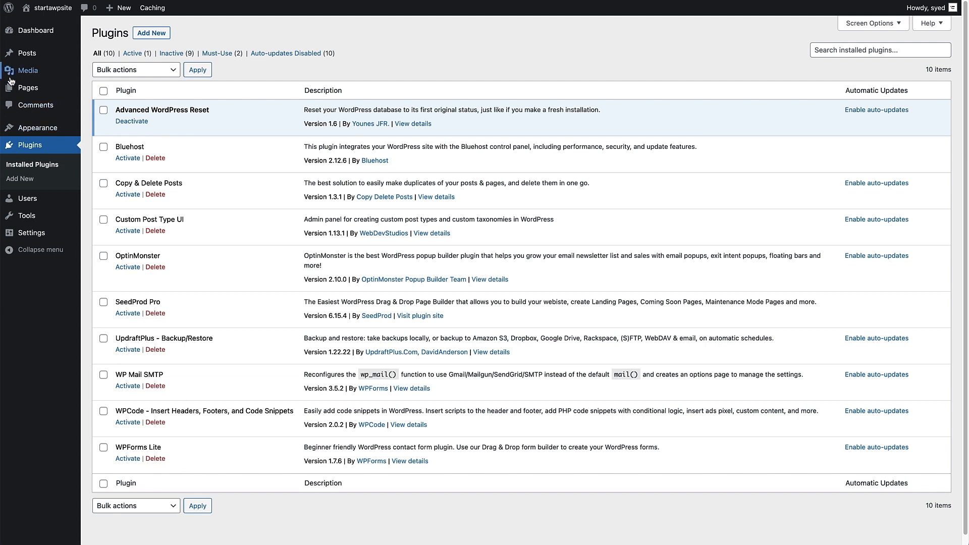
click(29, 95)
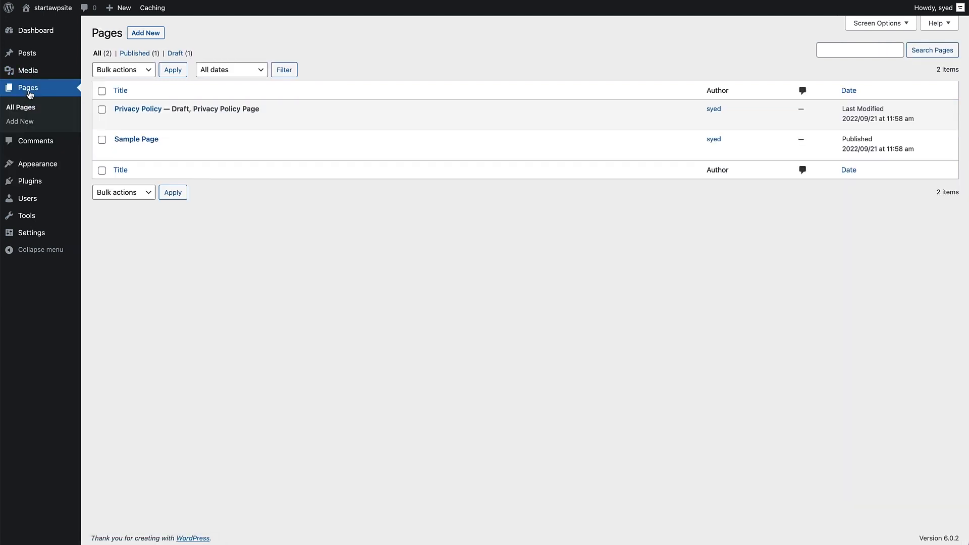
click(39, 163)
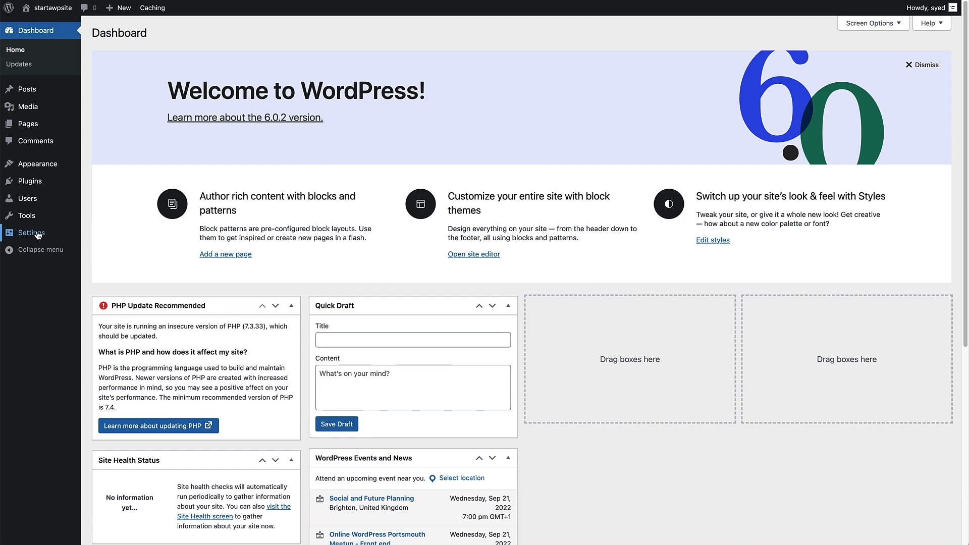
Open the Advanced WP Reset tool on the freshly reset site.
mouse_move(30, 216)
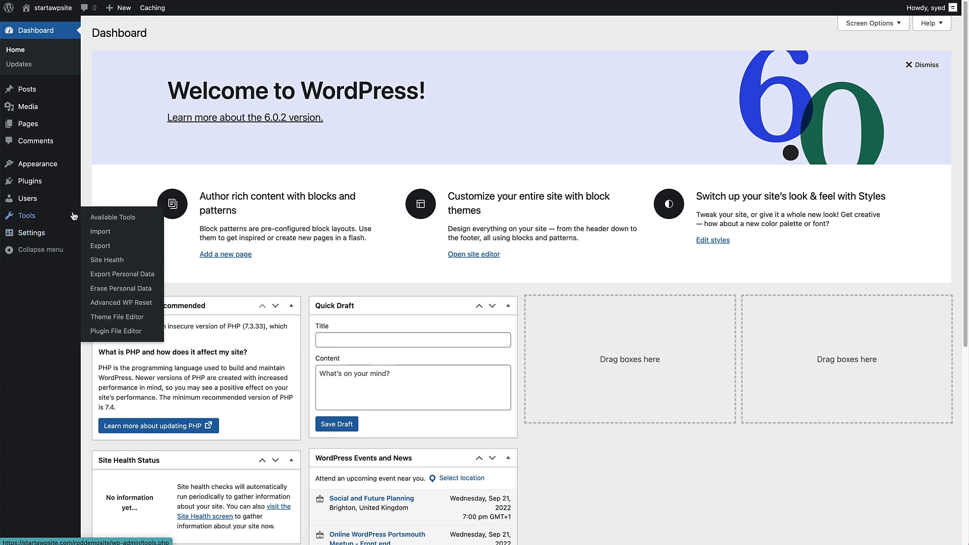
click(112, 305)
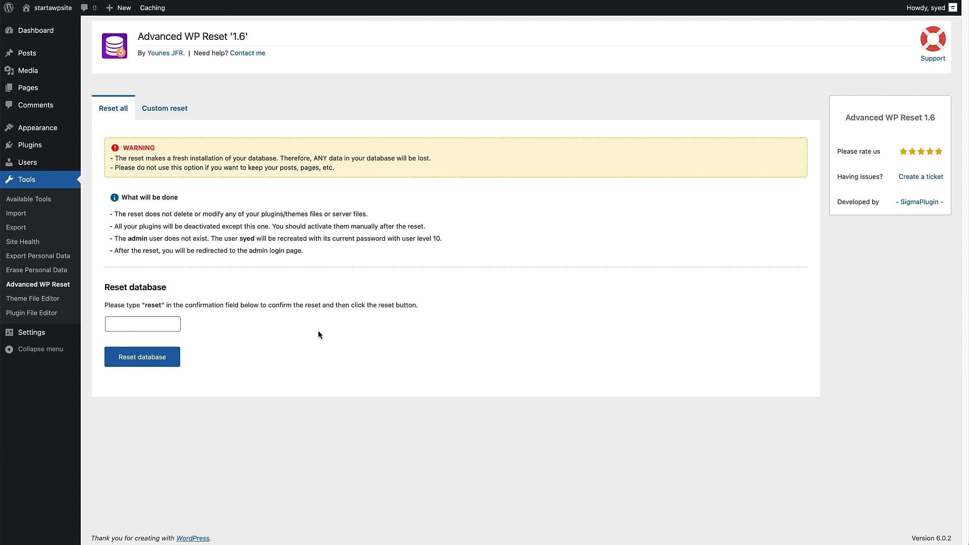
Run the custom reset that cleans the 'uploads' folder and confirm the irreversible operation.
click(171, 117)
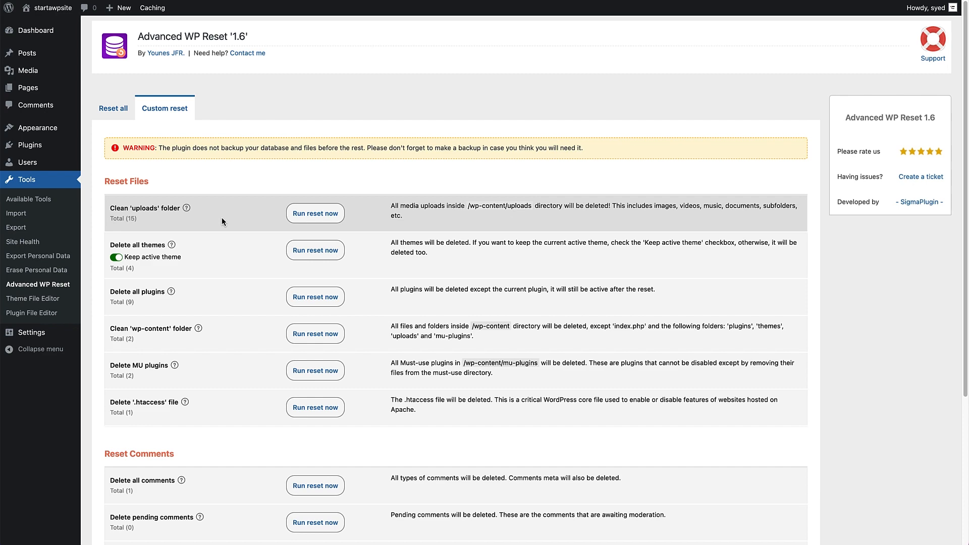
click(303, 217)
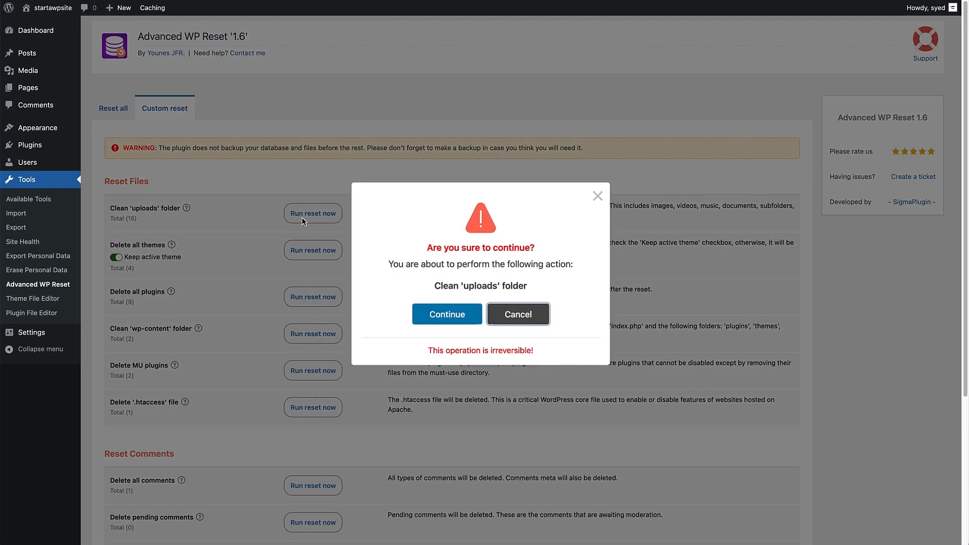
click(451, 322)
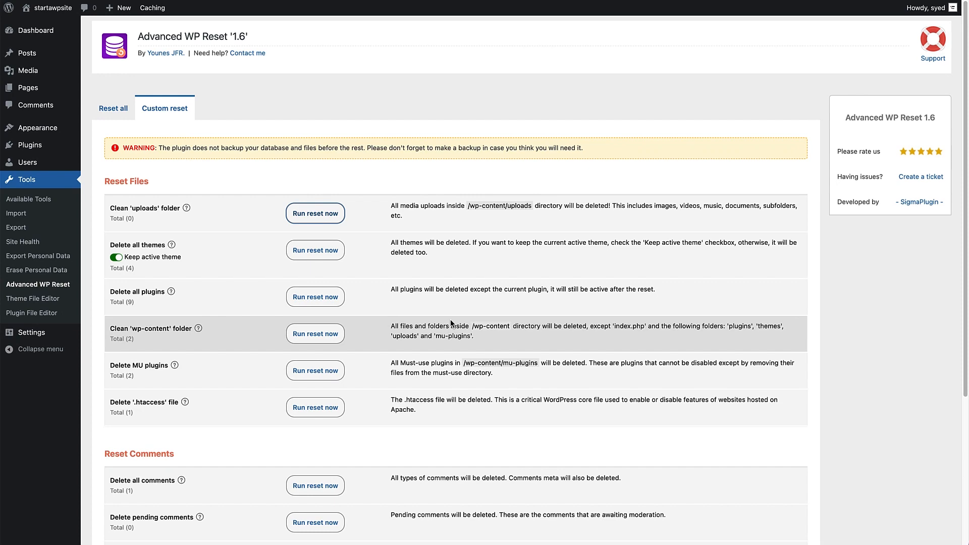
Review the remaining custom reset options for files and comments.
drag(966, 148, 960, 234)
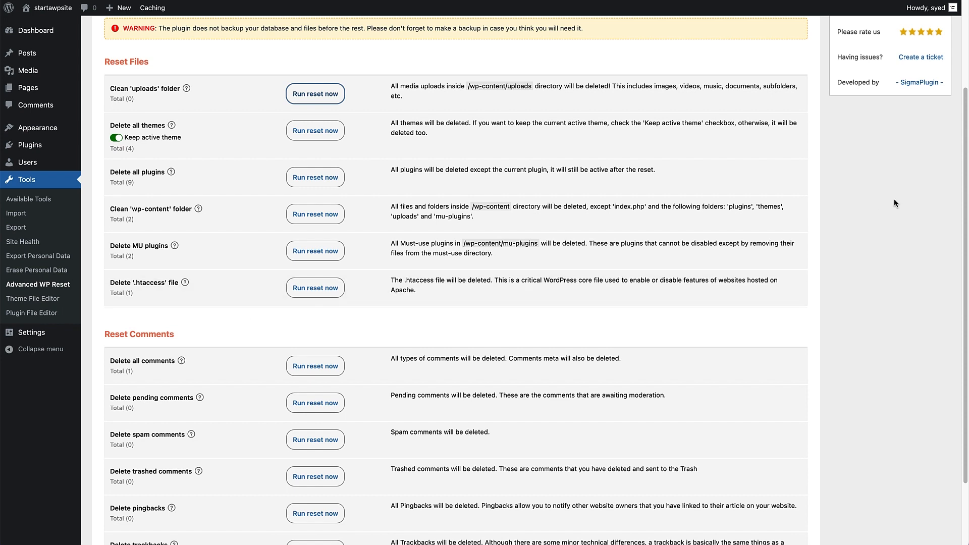
drag(963, 148, 963, 205)
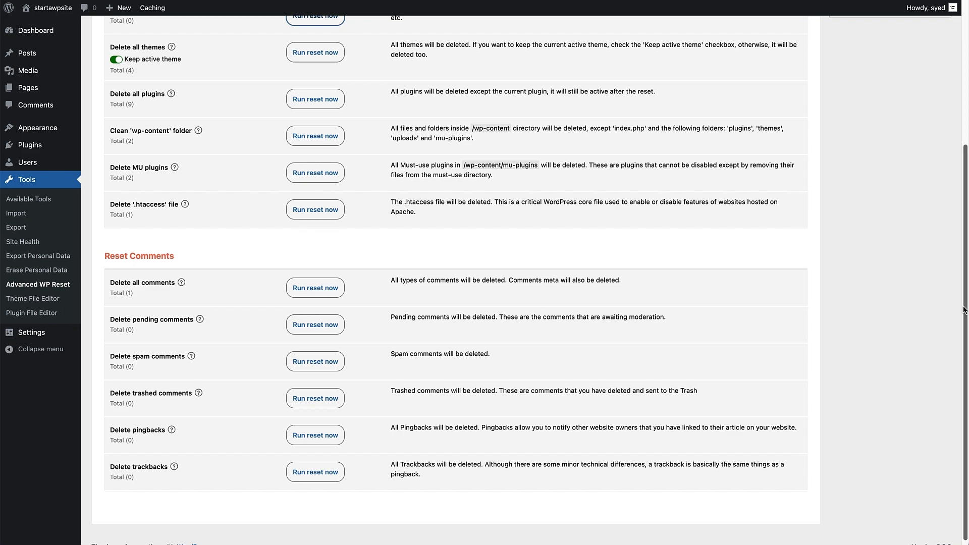
scroll(956, 243, up, 2)
scroll(956, 242, up, 2)
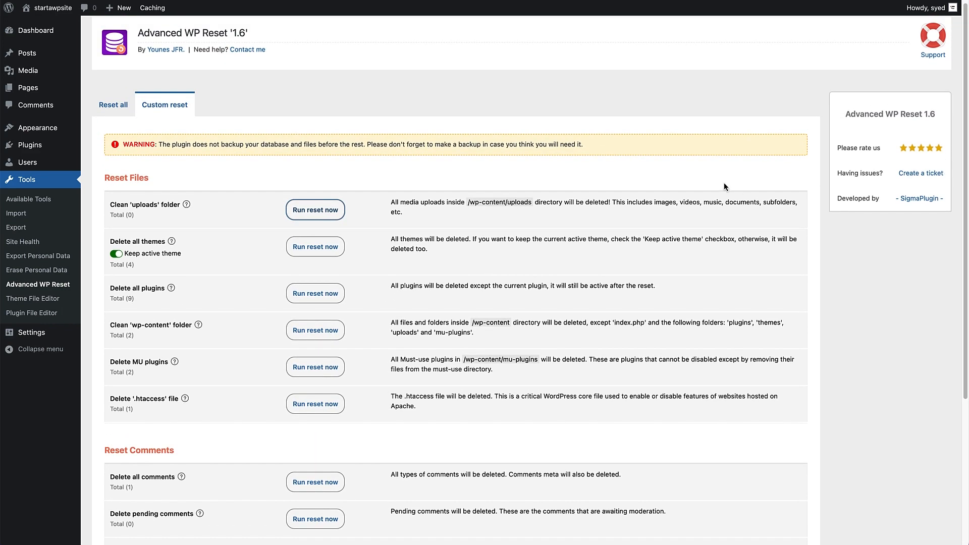